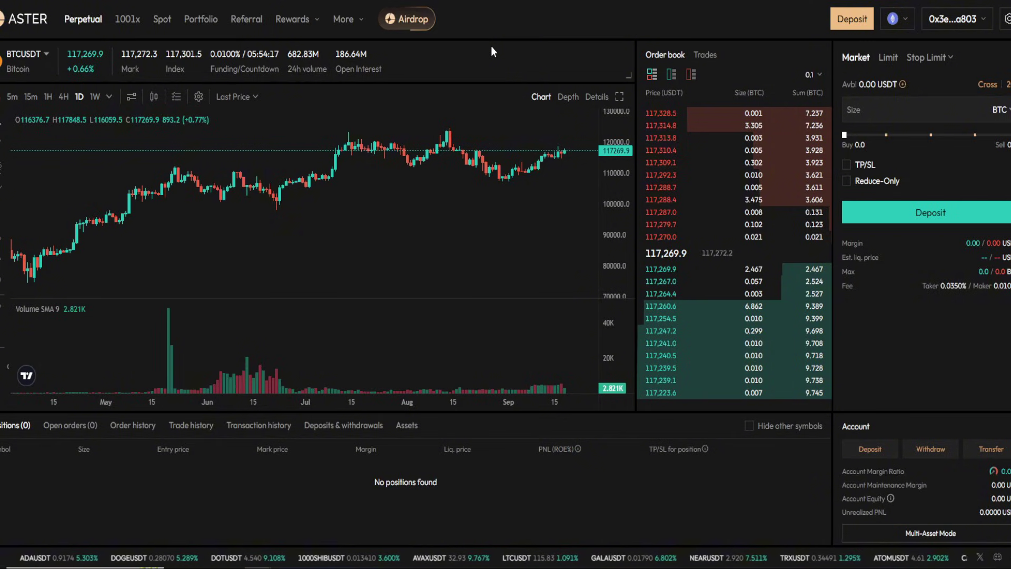
scroll(491, 46, down, 1)
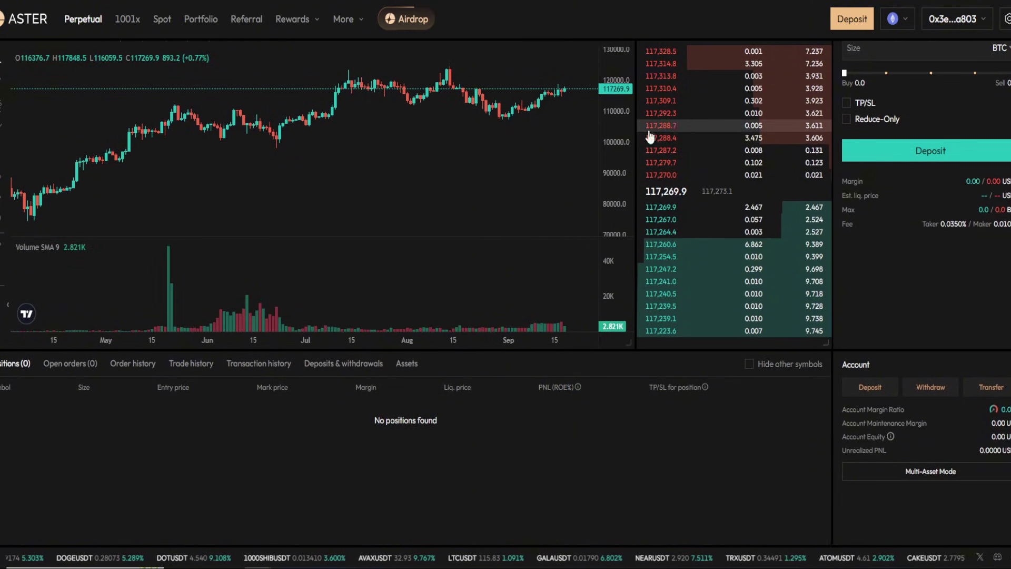
scroll(546, 293, down, 2)
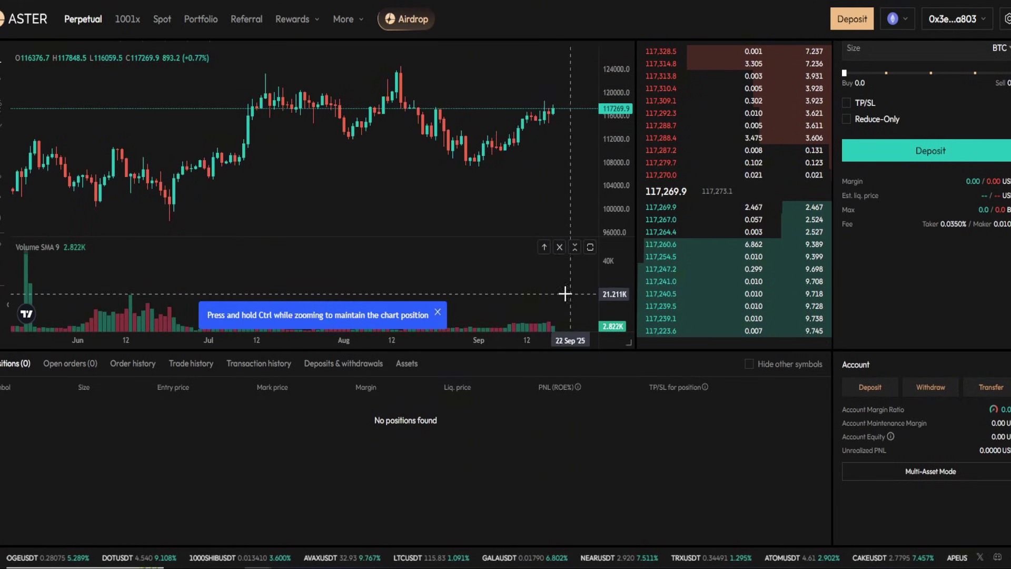
scroll(483, 314, up, 1)
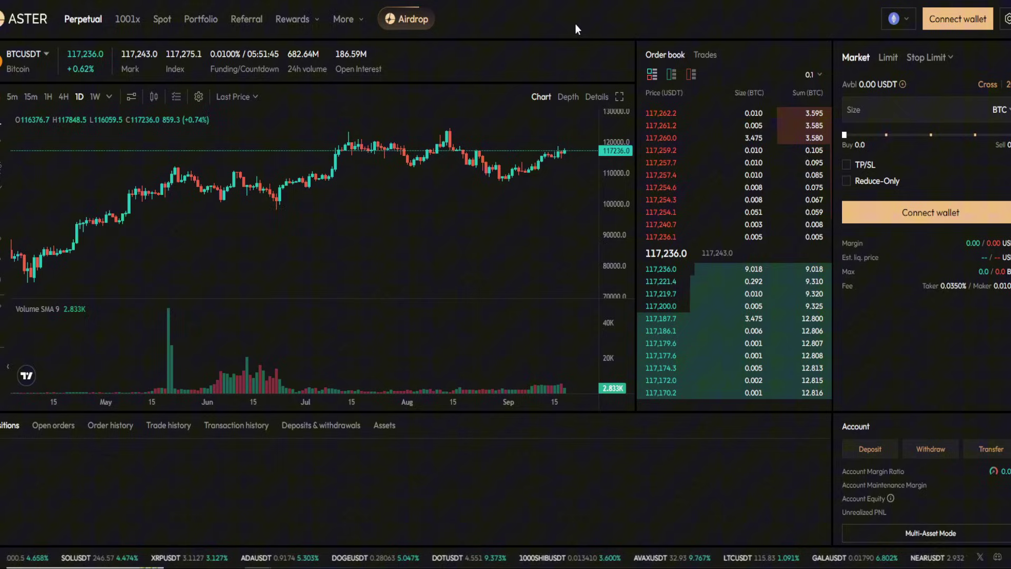
click(908, 23)
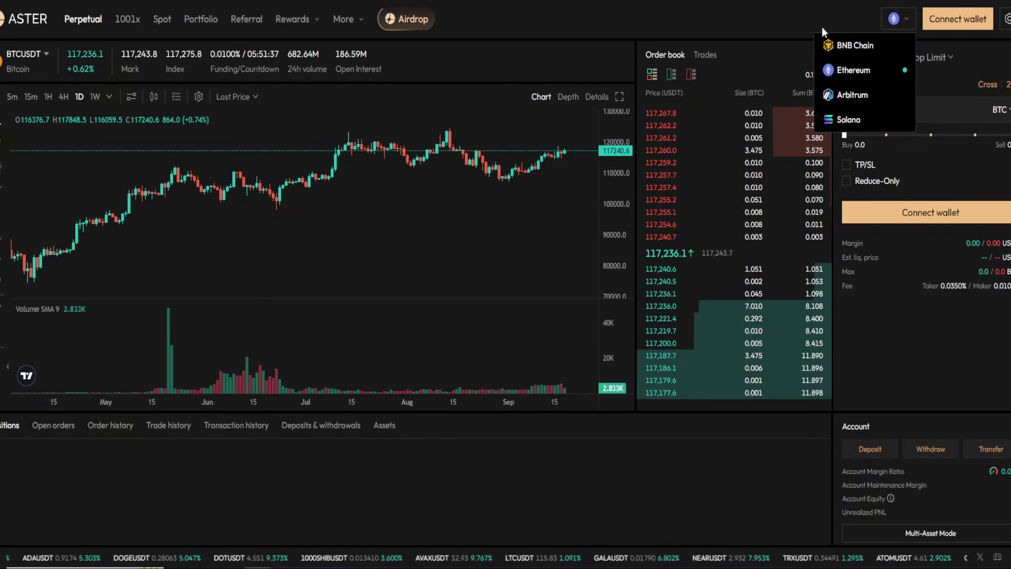
click(804, 21)
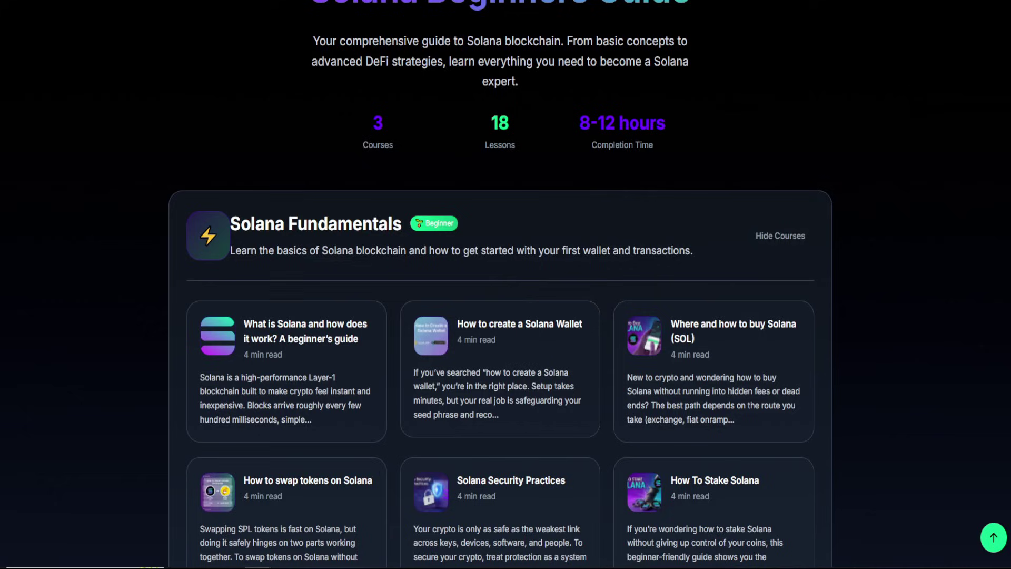
scroll(58, 245, down, 2)
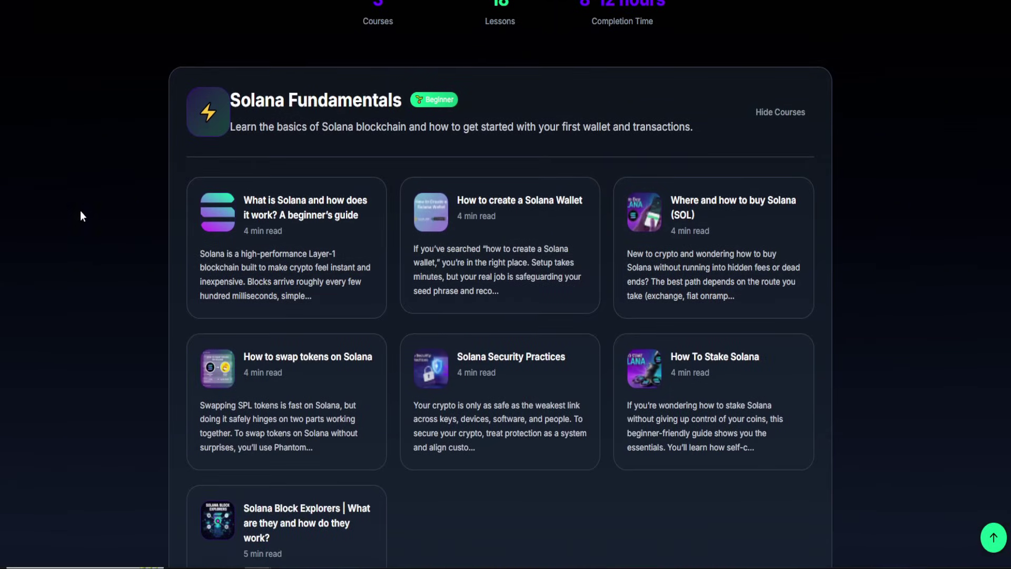
scroll(80, 210, down, 2)
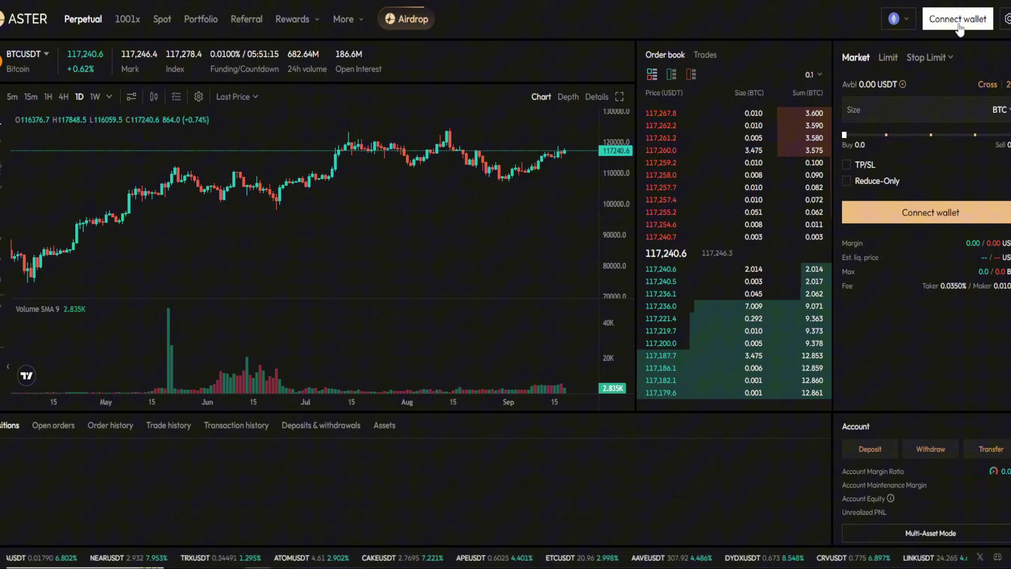
- Bring up Aster's wallet connection options after a brief look at the network list
click(944, 24)
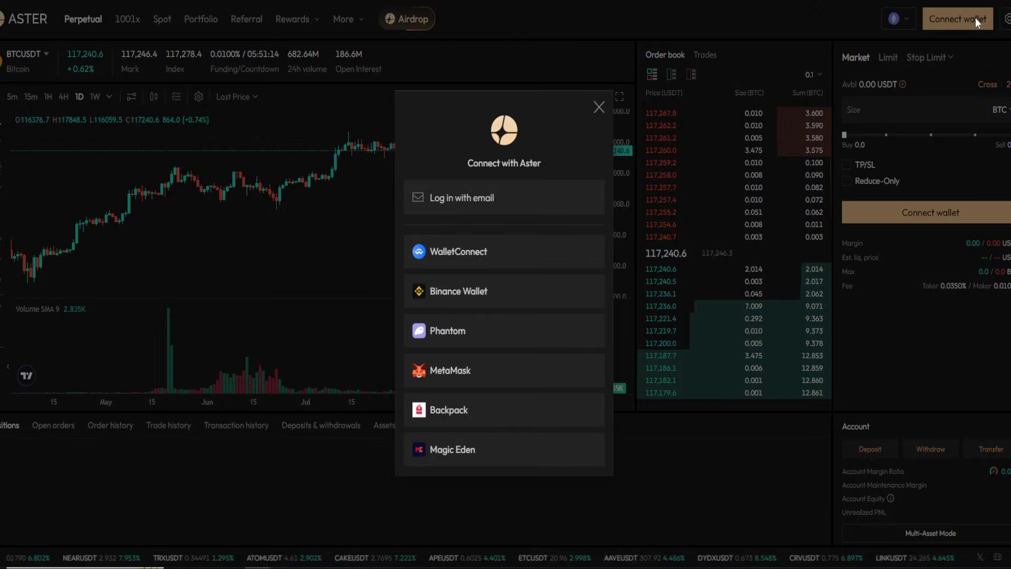
click(811, 60)
click(901, 18)
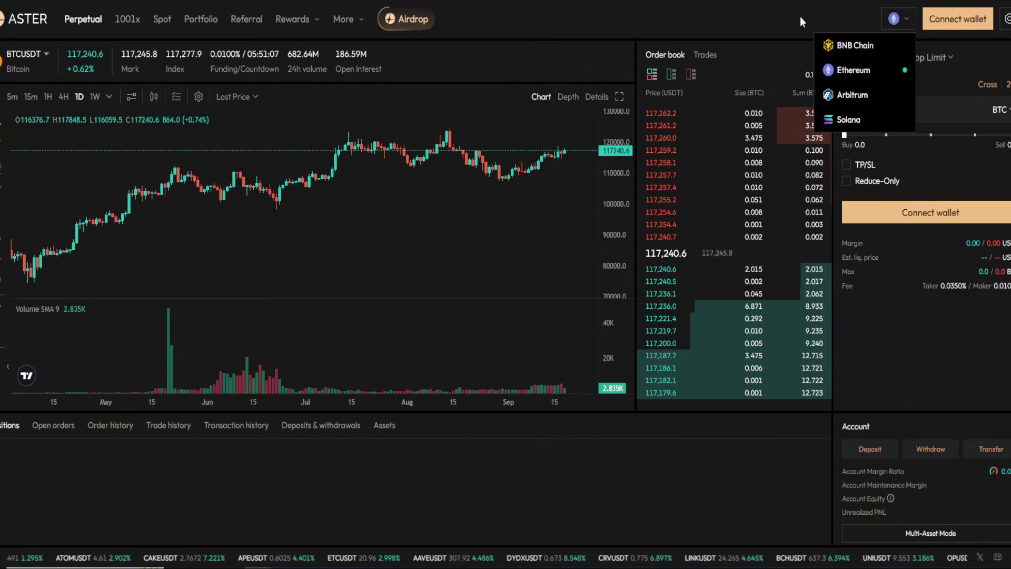
click(957, 19)
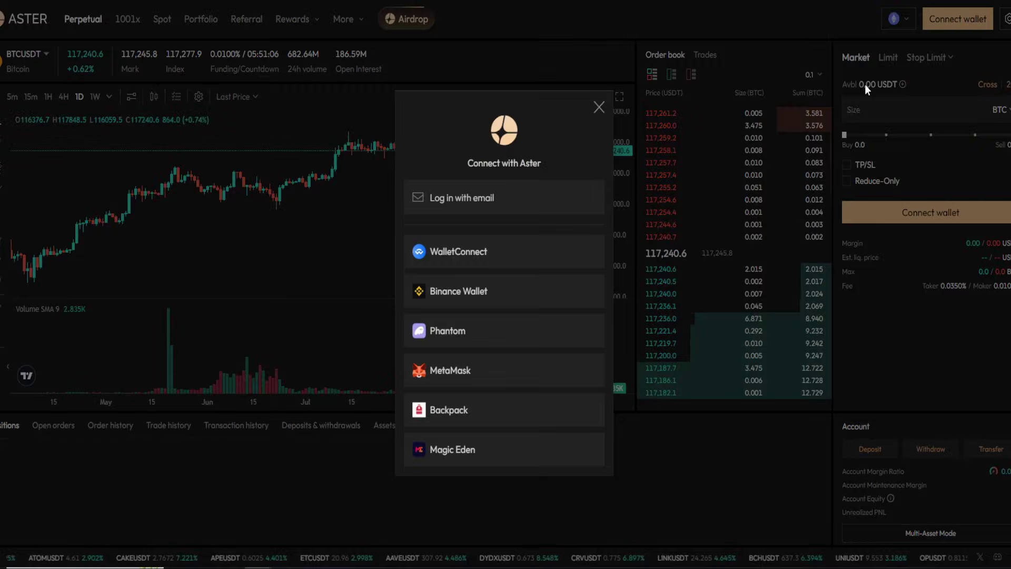
- Connect MetaMask, approving the site connection and signing the ownership message
click(496, 369)
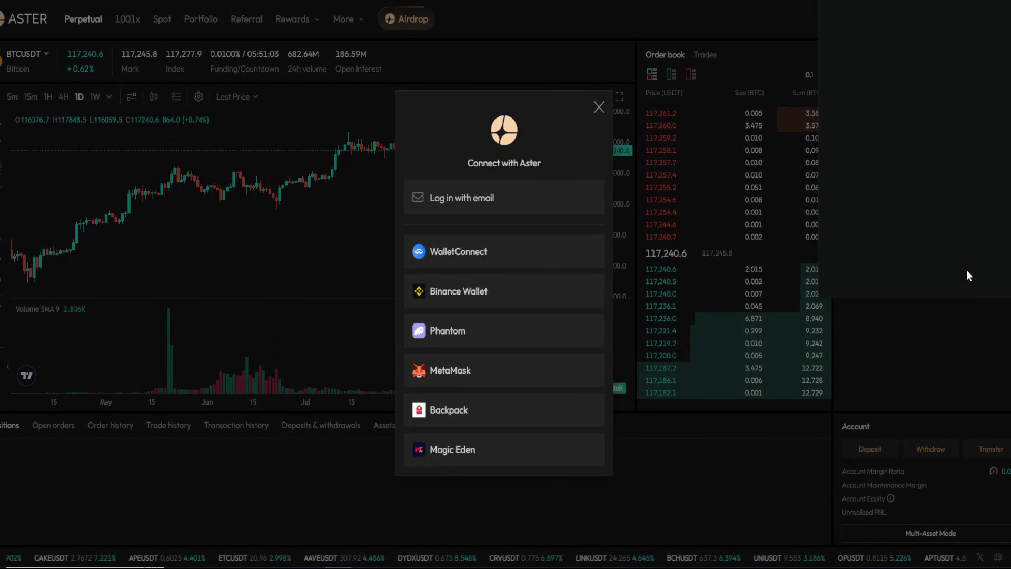
click(971, 273)
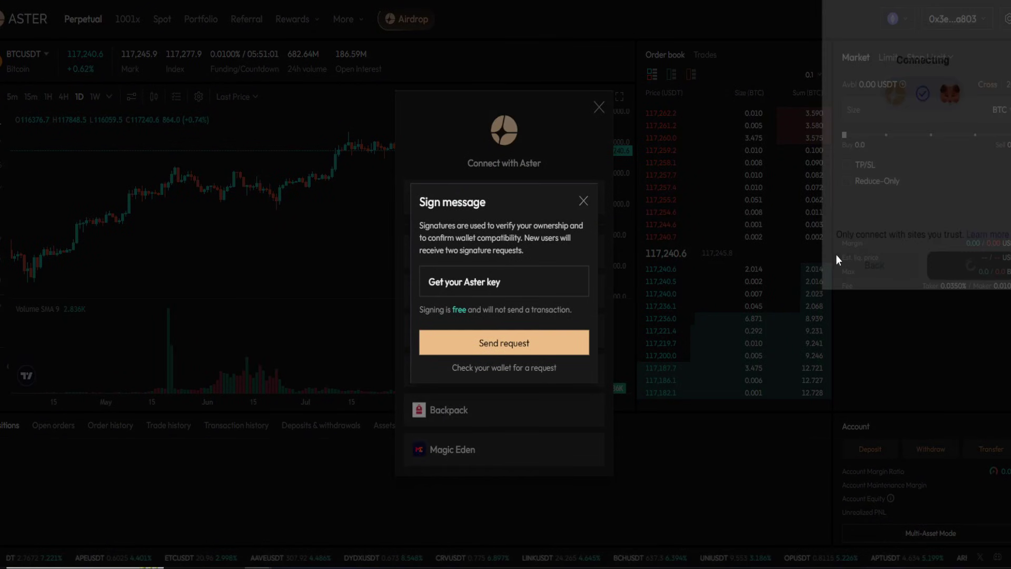
click(520, 349)
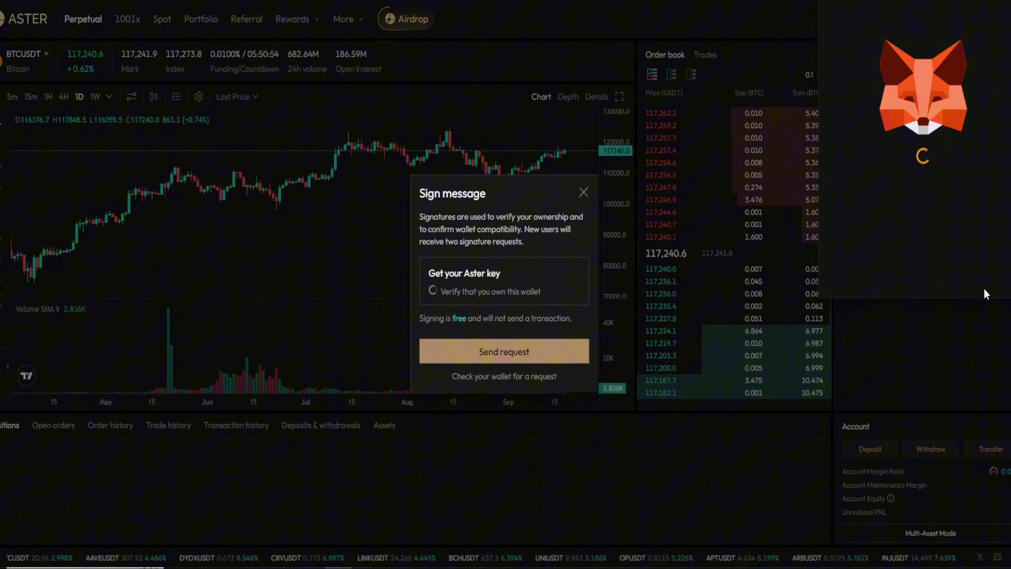
click(974, 272)
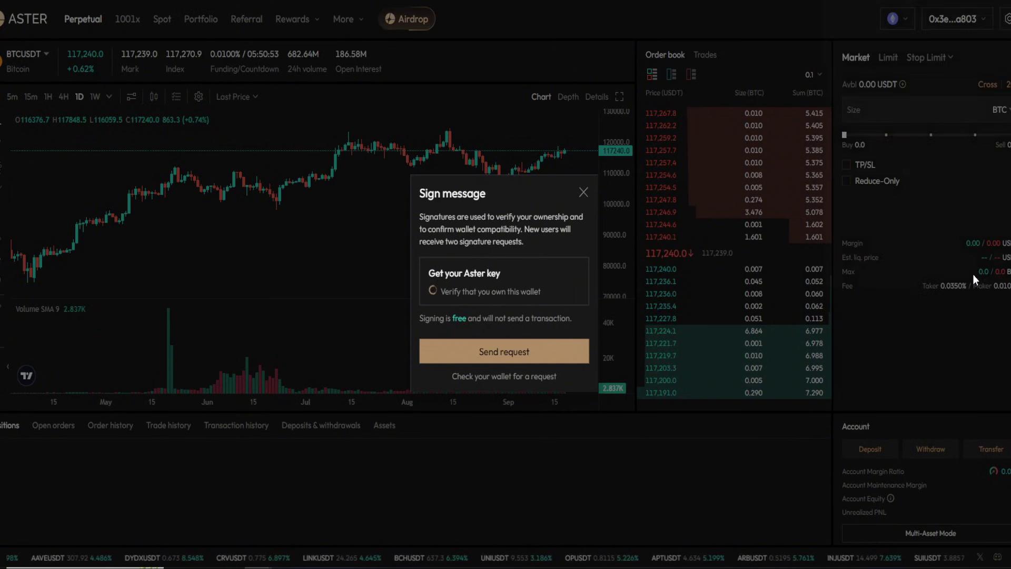
click(583, 192)
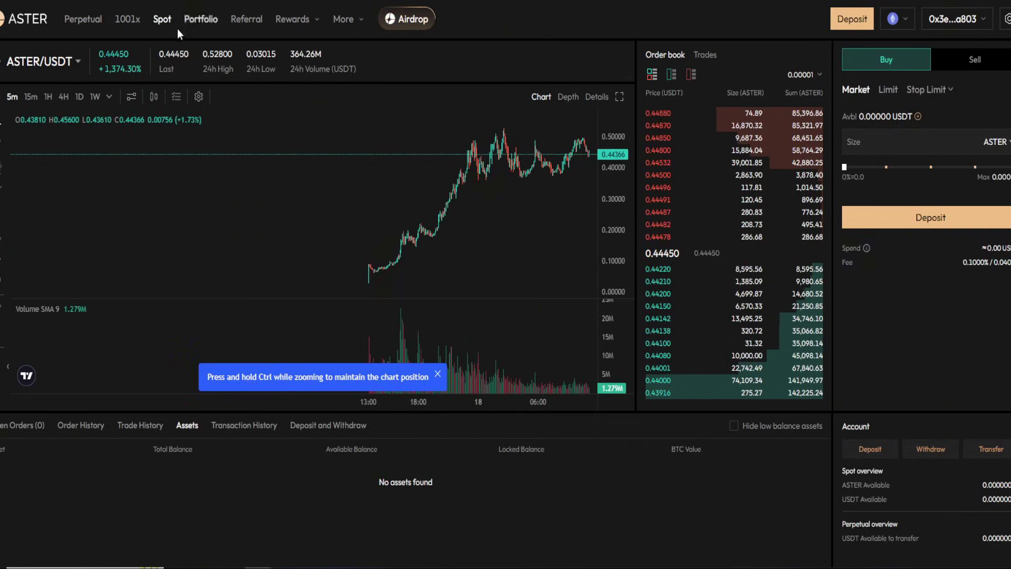
click(163, 23)
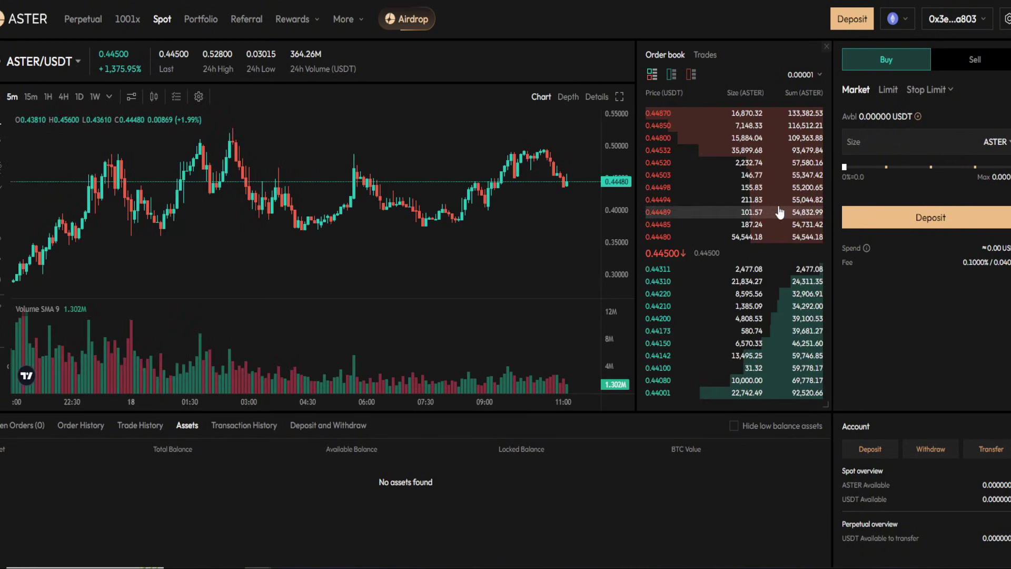
- Deposit 0.01 ETH into the Spot account and confirm the transaction in MetaMask
click(852, 20)
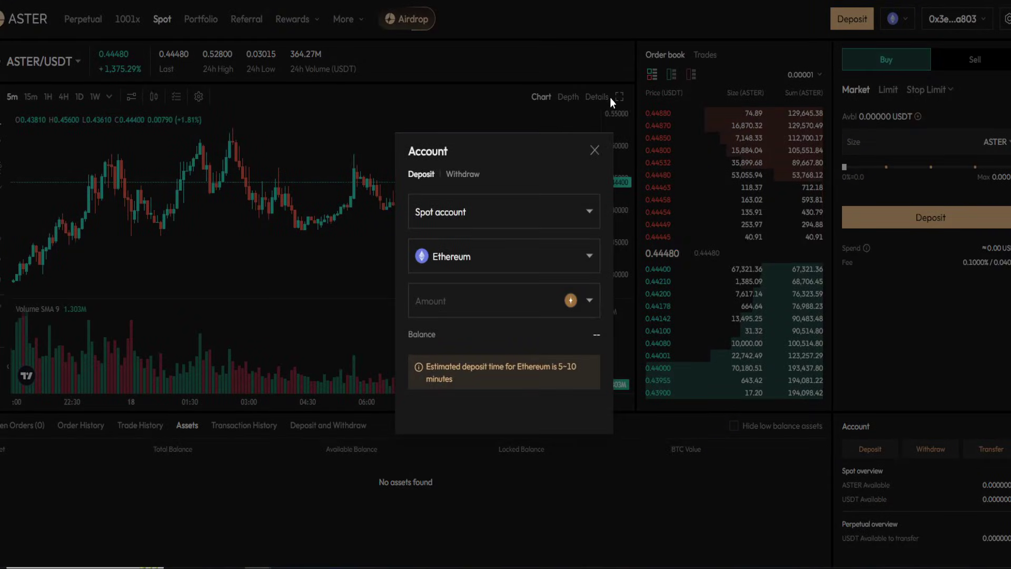
click(581, 304)
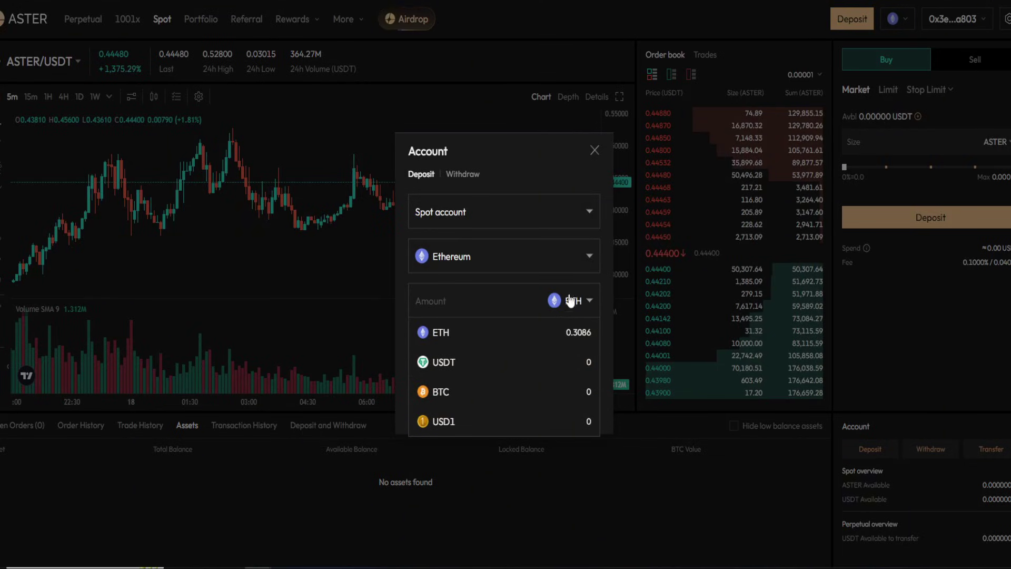
click(503, 333)
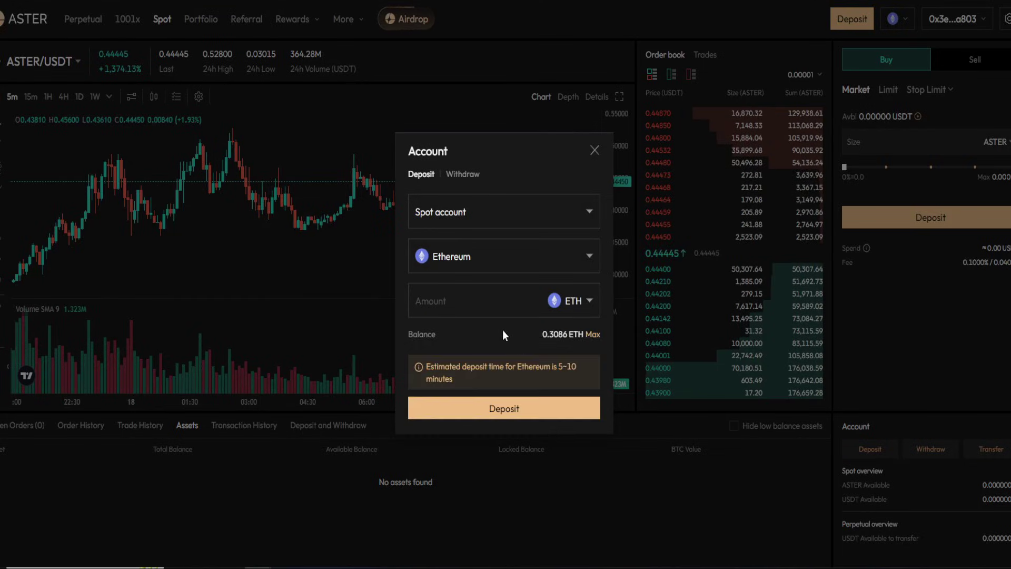
click(456, 306)
text(0.)
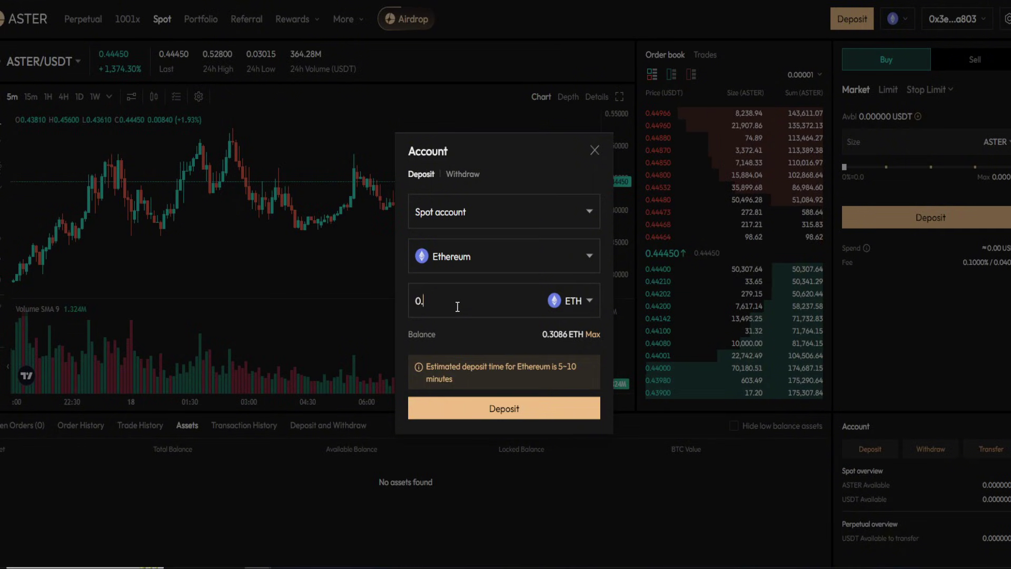
text(01)
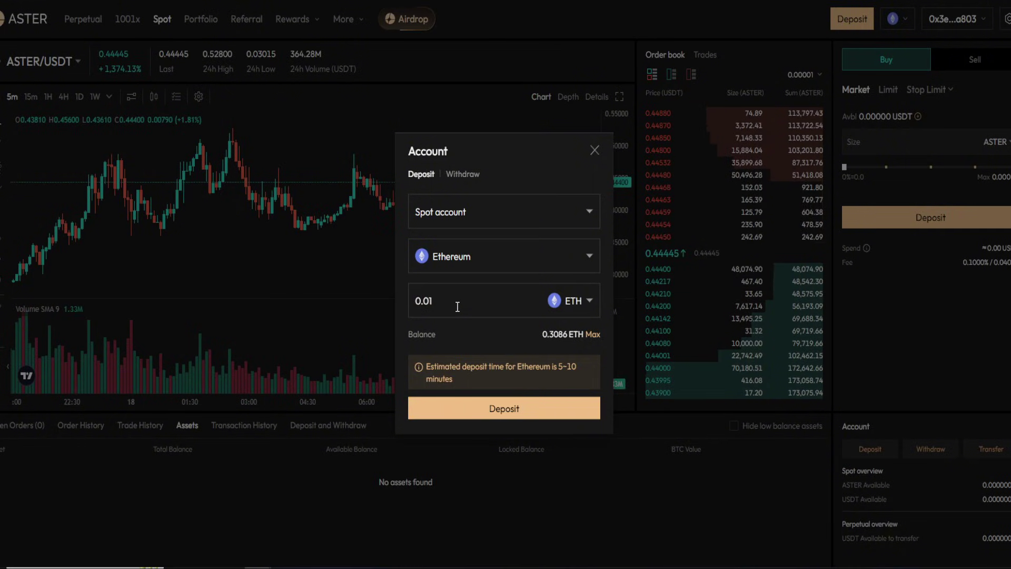
click(492, 219)
click(450, 273)
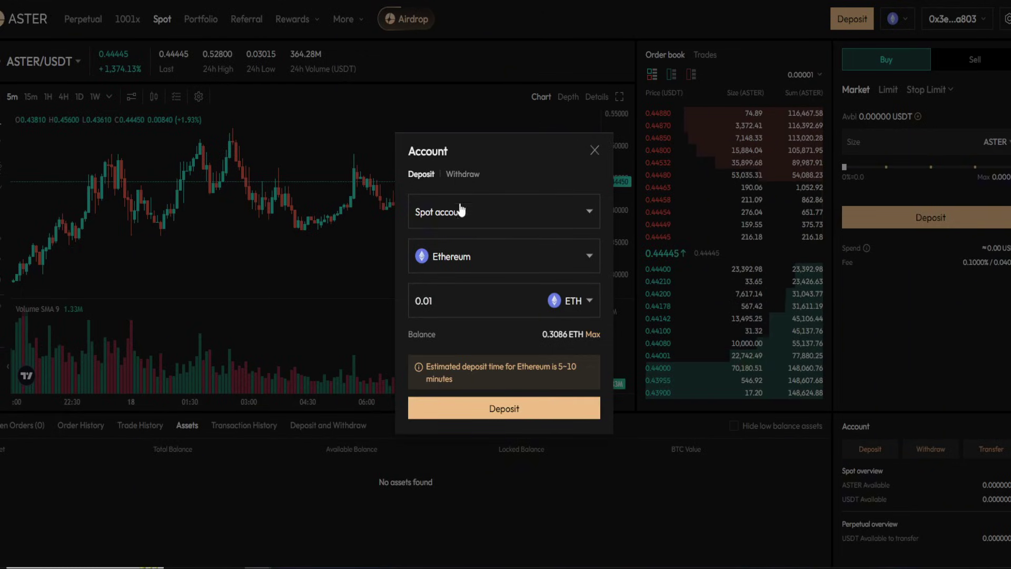
click(498, 411)
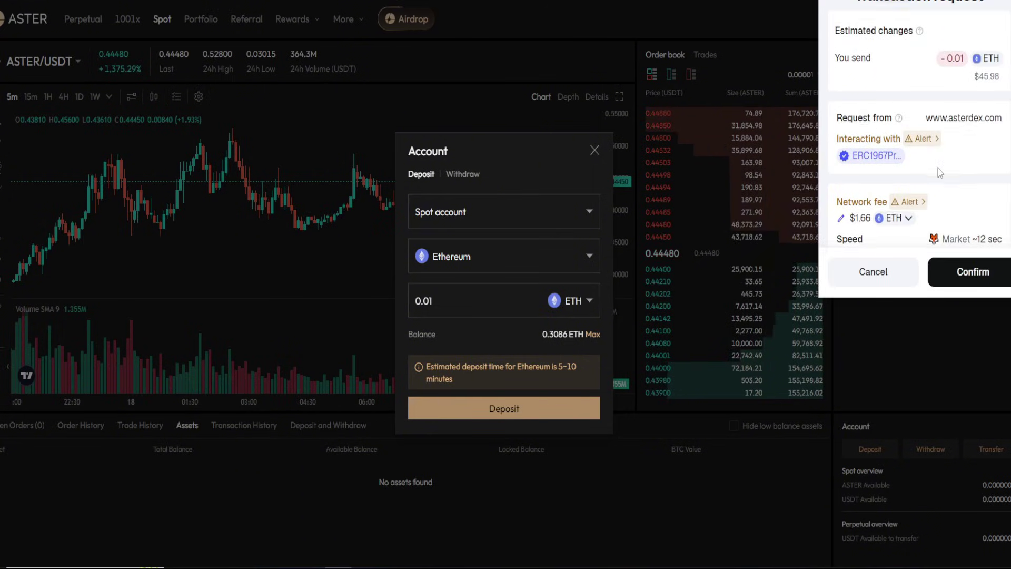
scroll(939, 173, down, 1)
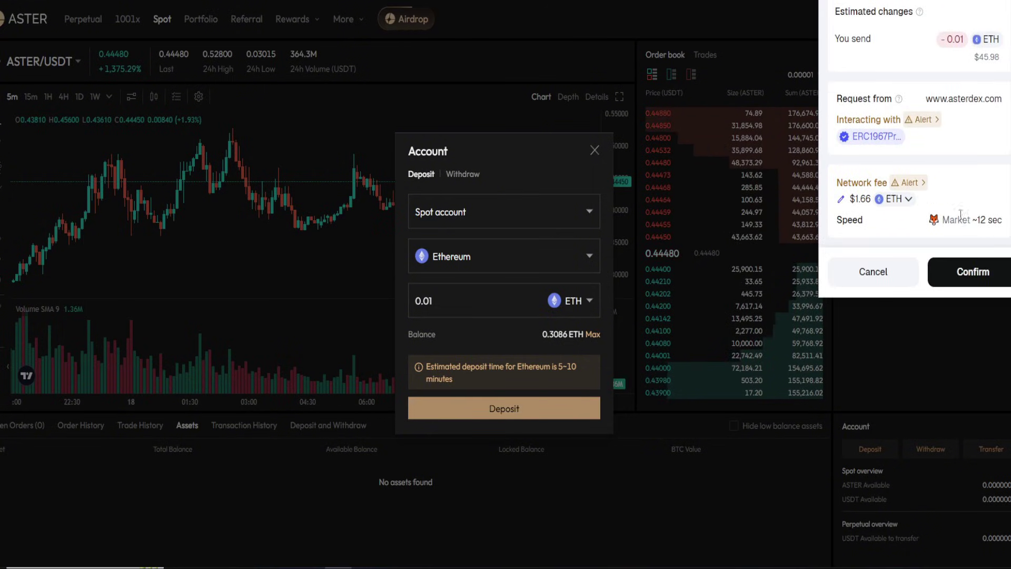
click(983, 278)
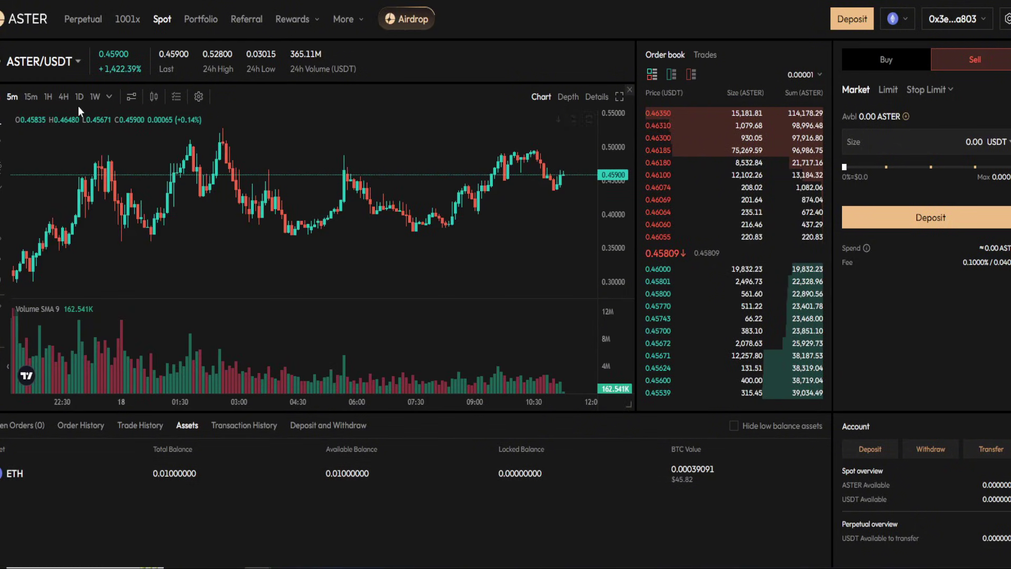
- Switch to ETH/USDT and market-sell nearly all ETH, leaving about 42.09 USDT
click(58, 59)
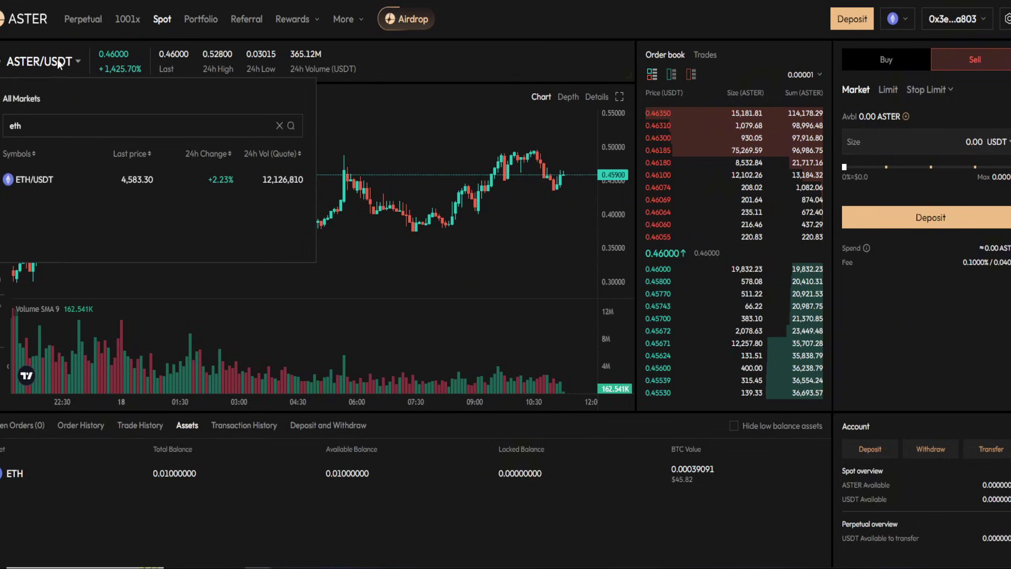
click(35, 182)
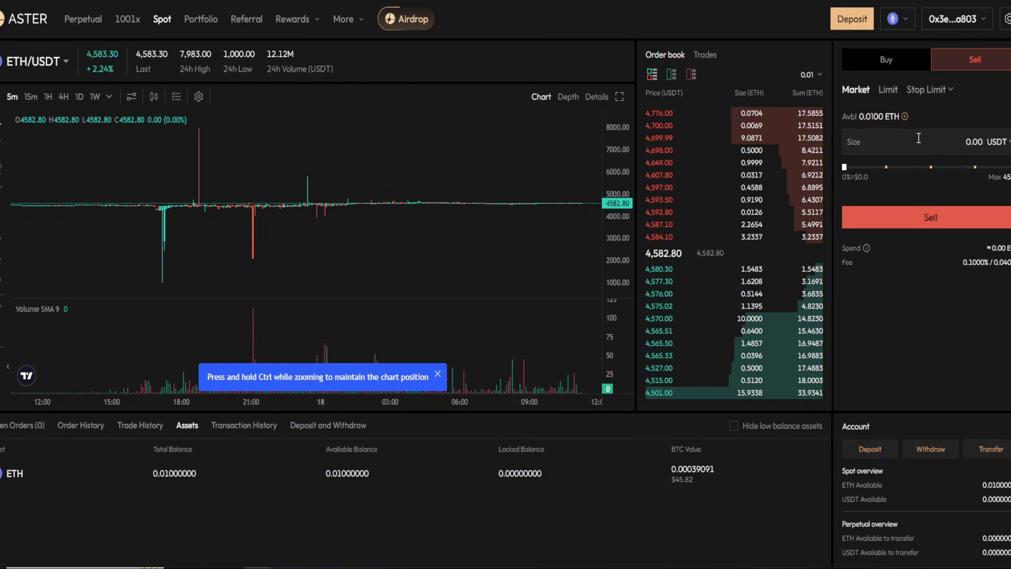
drag(843, 169, 1003, 168)
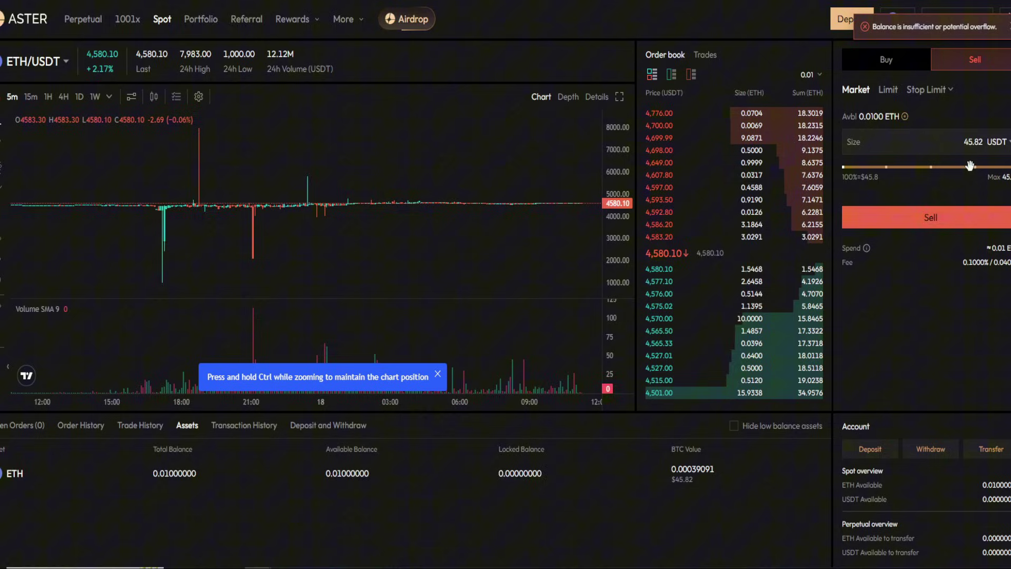
drag(970, 165, 994, 168)
click(976, 217)
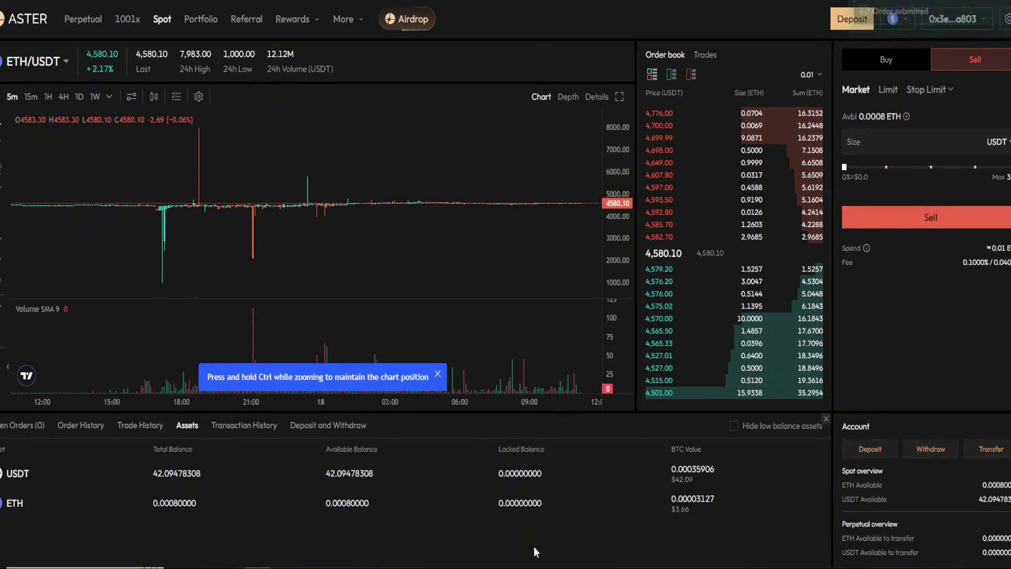
- Switch to ASTER/USDT and market-buy ASTER with 99% of the USDT balance
click(36, 61)
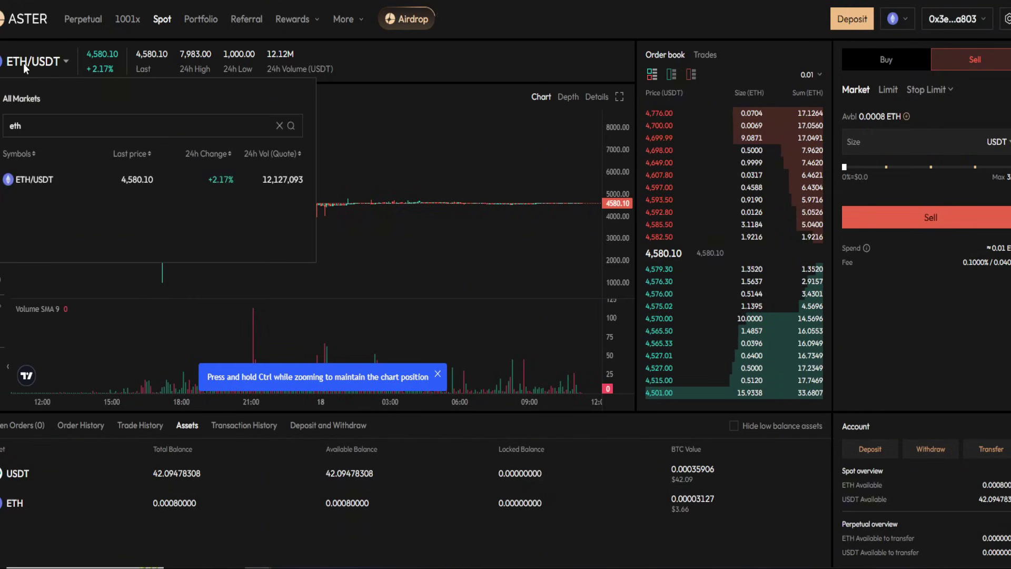
key(BackSpace)
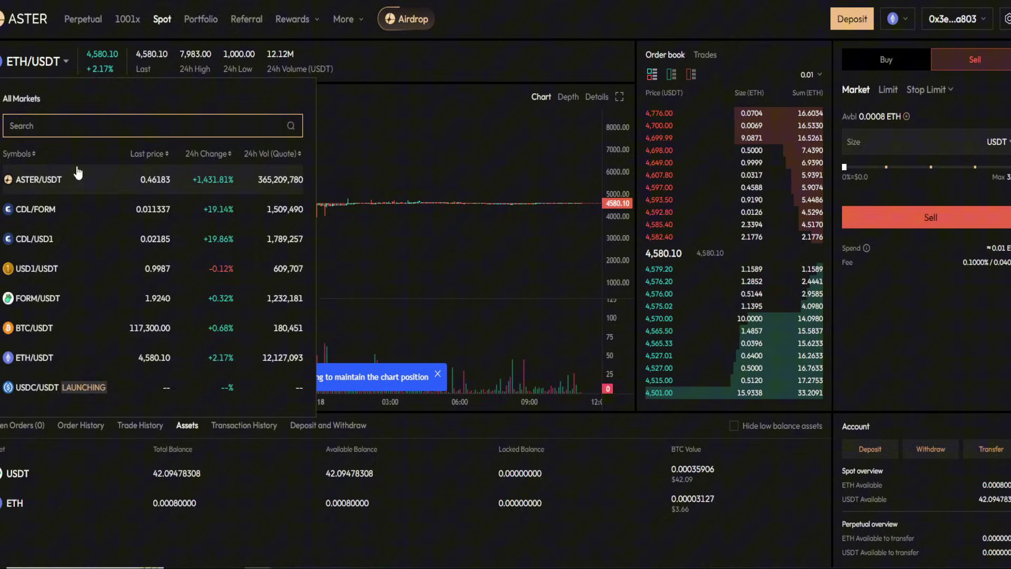
click(77, 173)
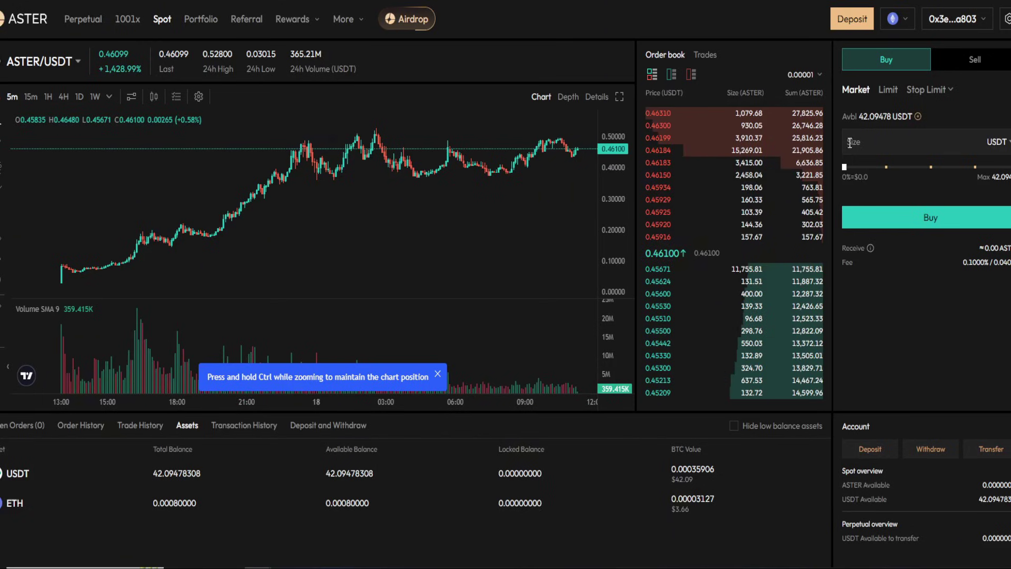
click(869, 149)
text(42.09478)
drag(845, 169, 1007, 167)
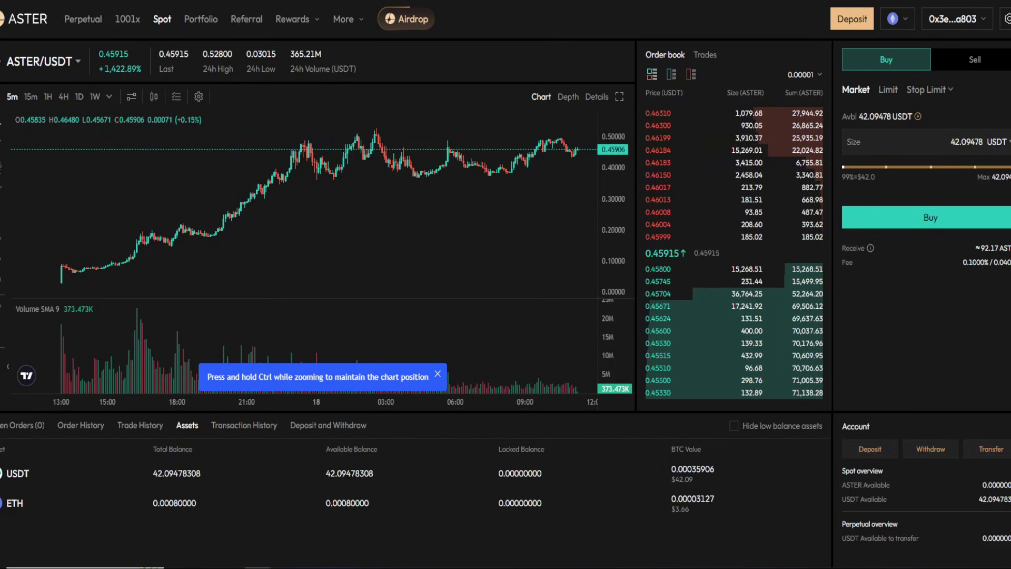
click(946, 220)
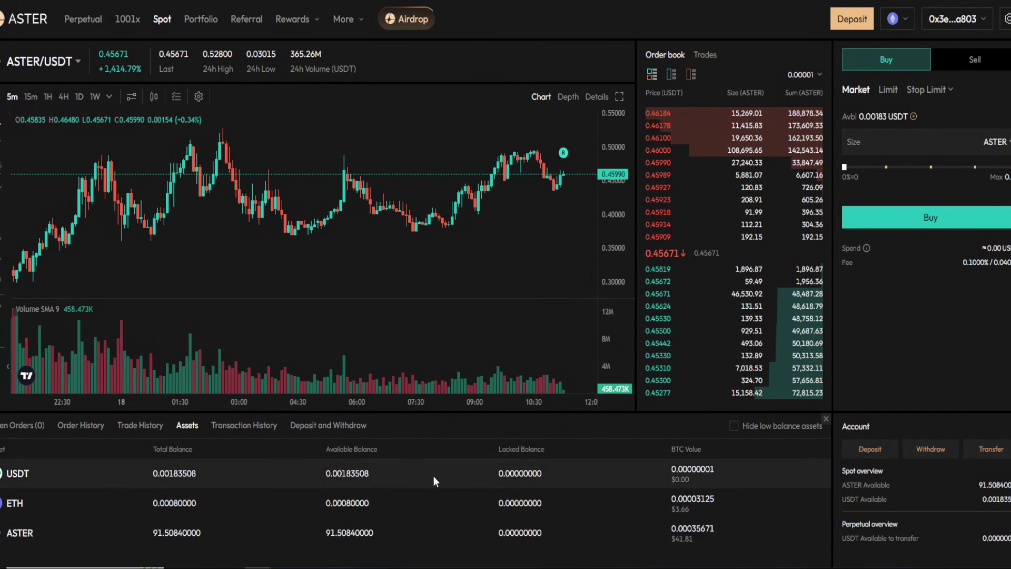
scroll(489, 276, down, 3)
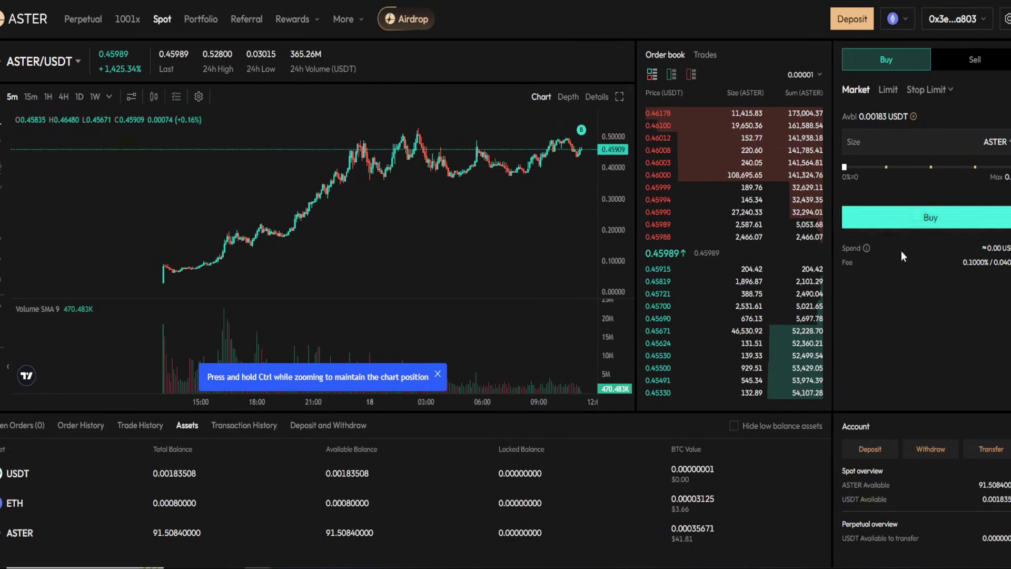
- Open the spot/perpetual transfer form, reverse its direction and review the transferable assets
click(985, 453)
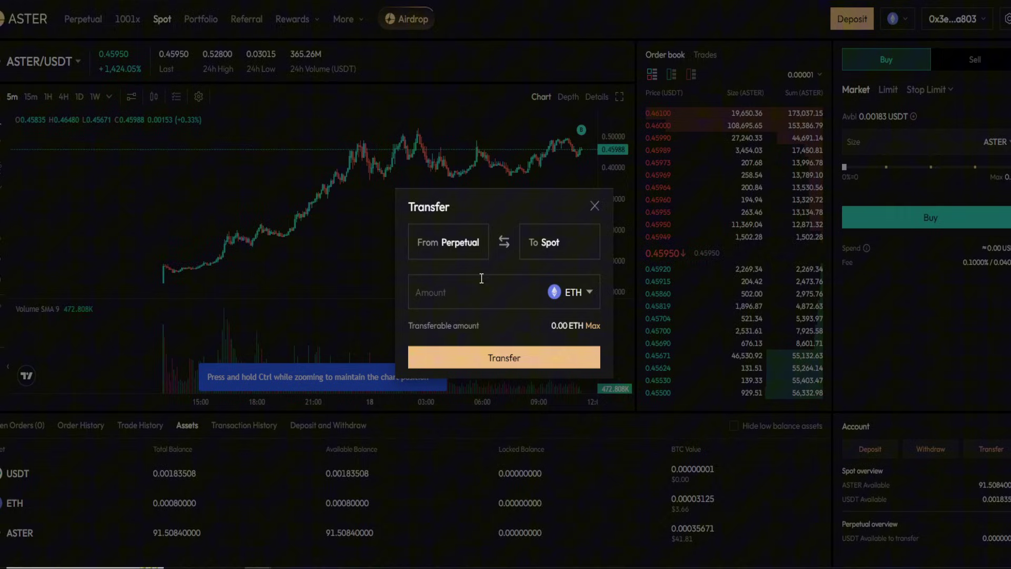
click(504, 243)
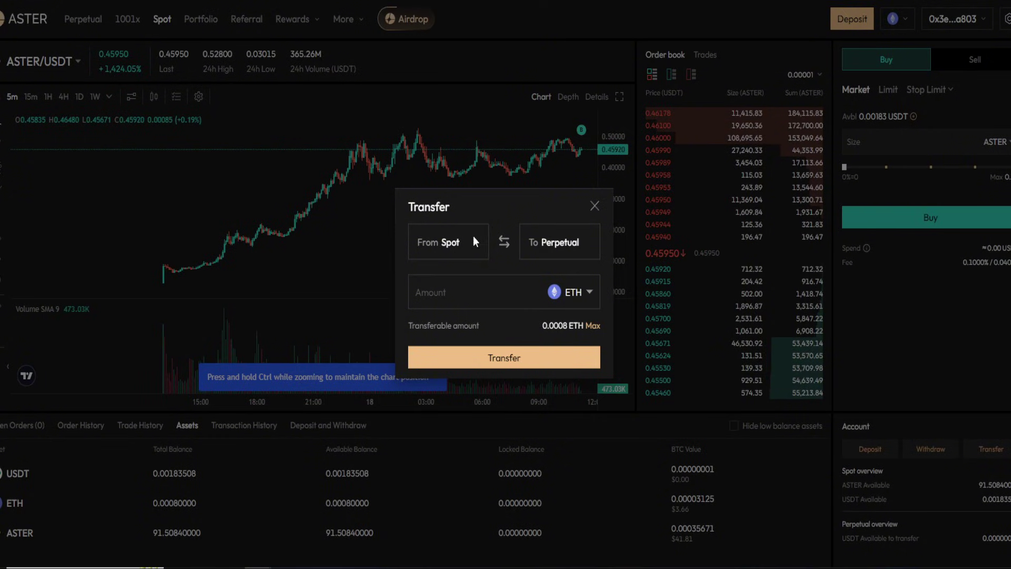
click(578, 296)
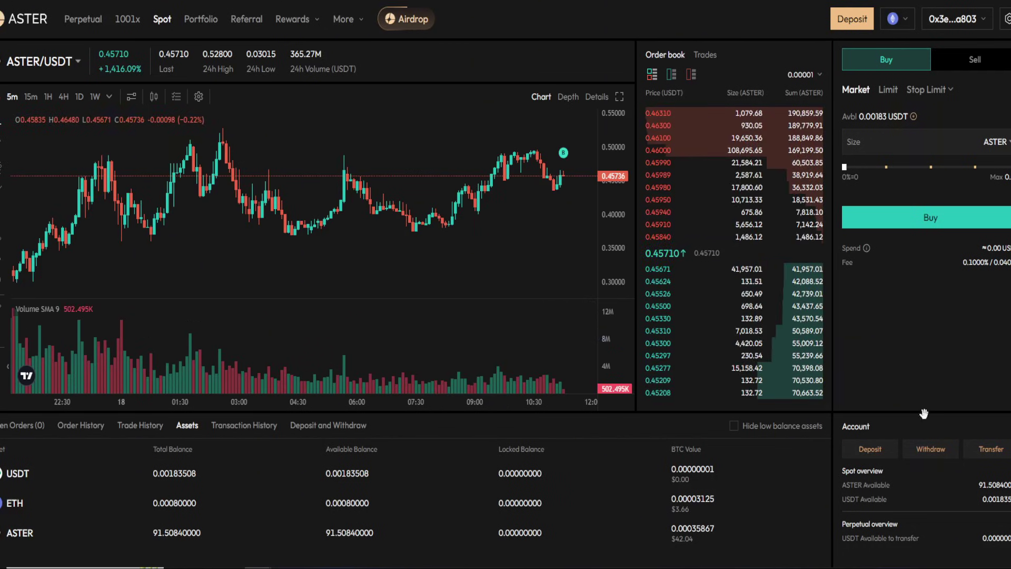
click(991, 449)
click(581, 292)
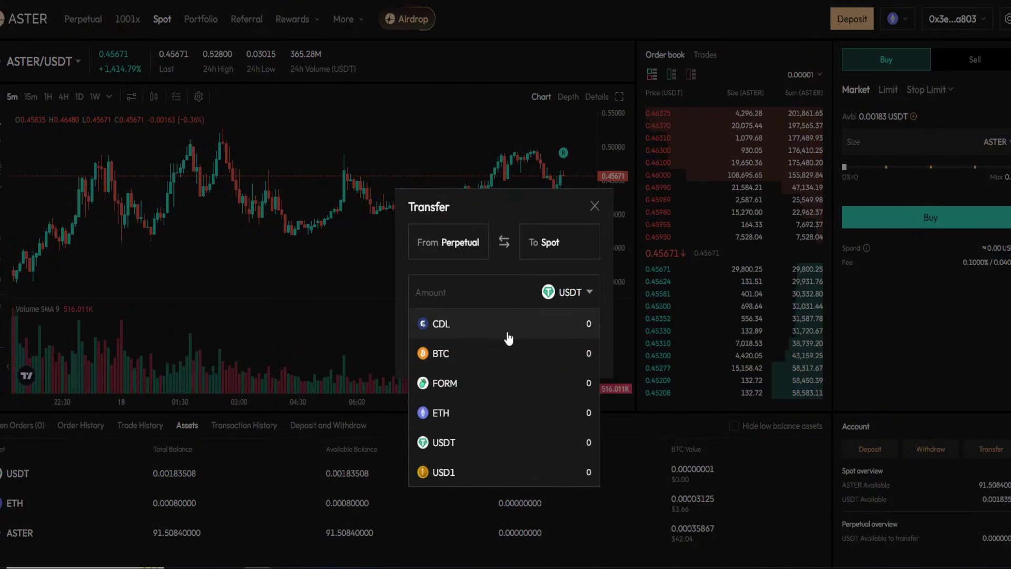
scroll(480, 433, down, 1)
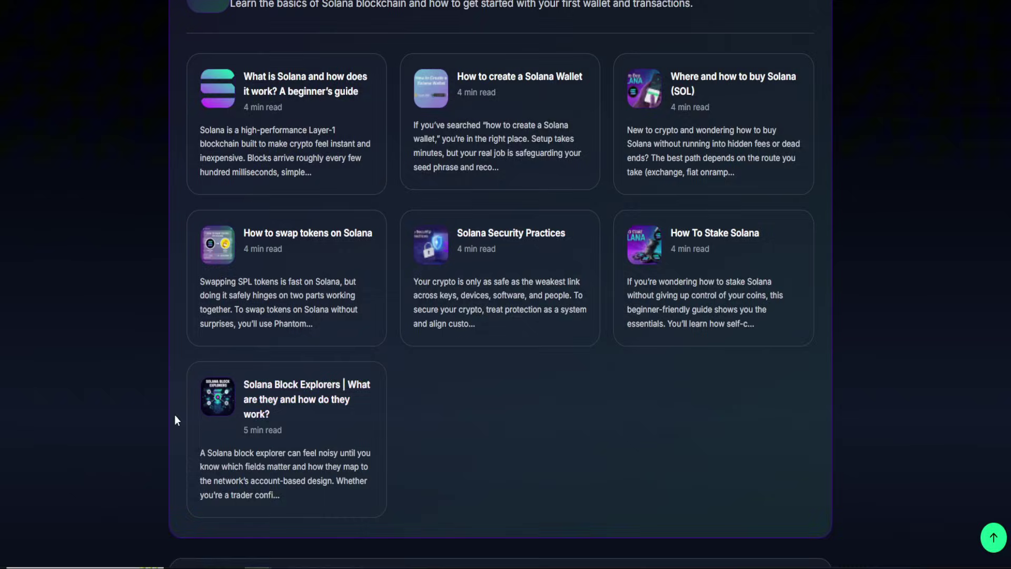
scroll(132, 390, up, 2)
scroll(124, 378, up, 2)
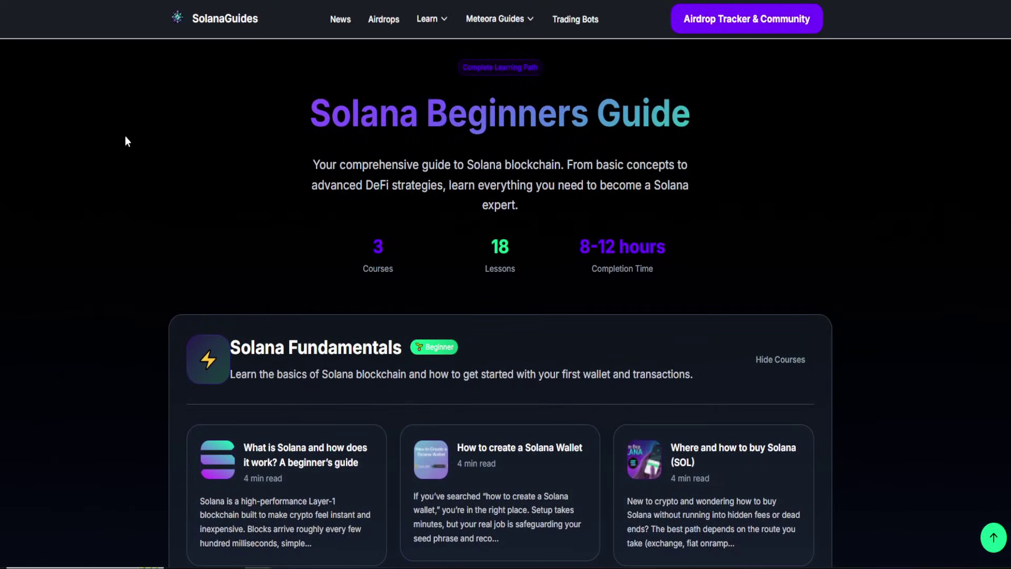